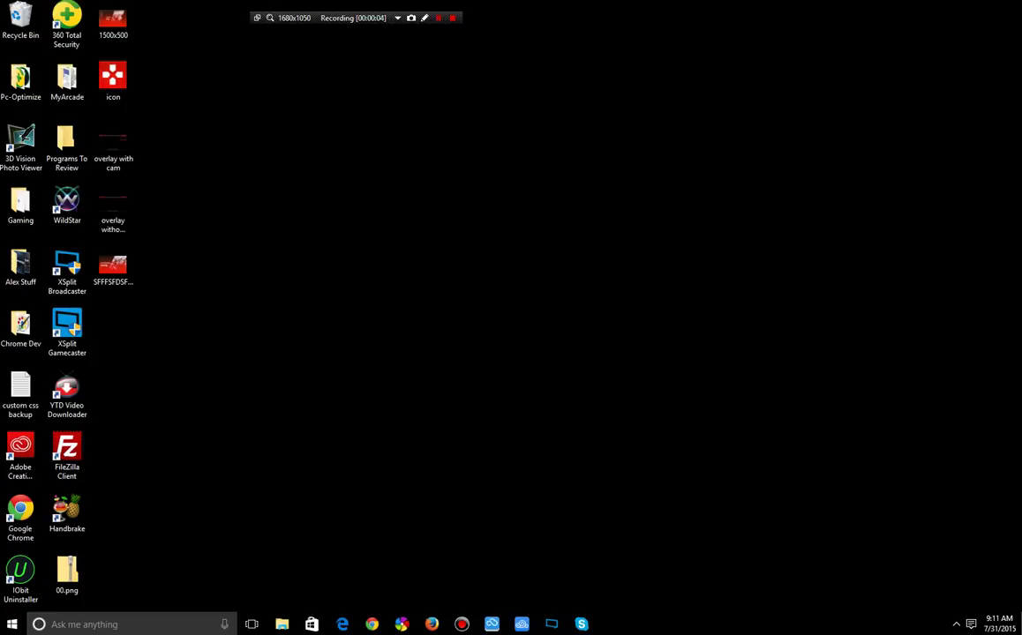
Empty the Recycle Bin and confirm the permanent deletion of its contents.
right_click(32, 25)
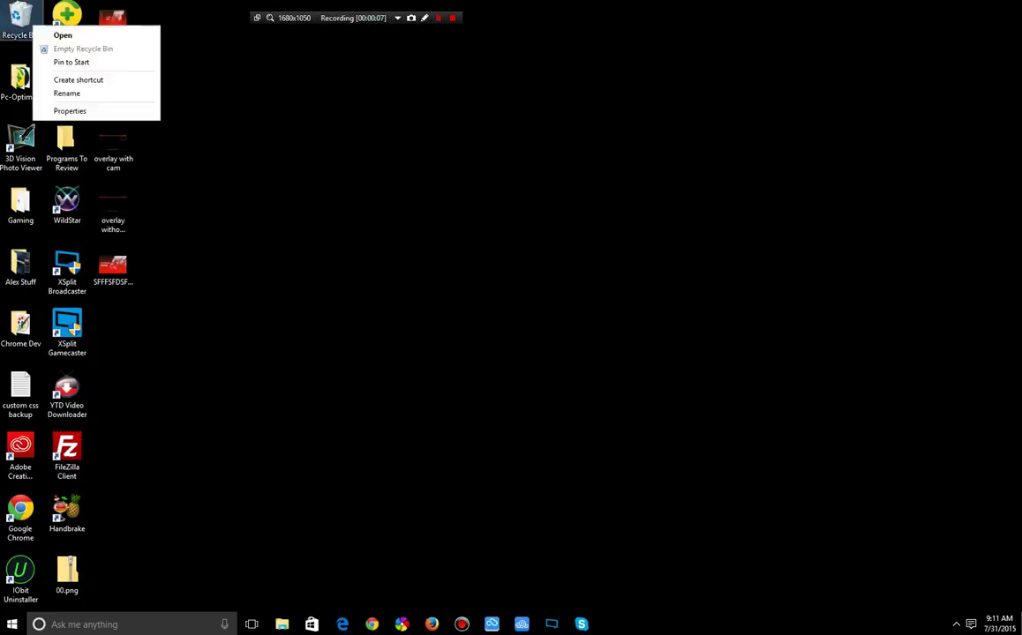
click(83, 49)
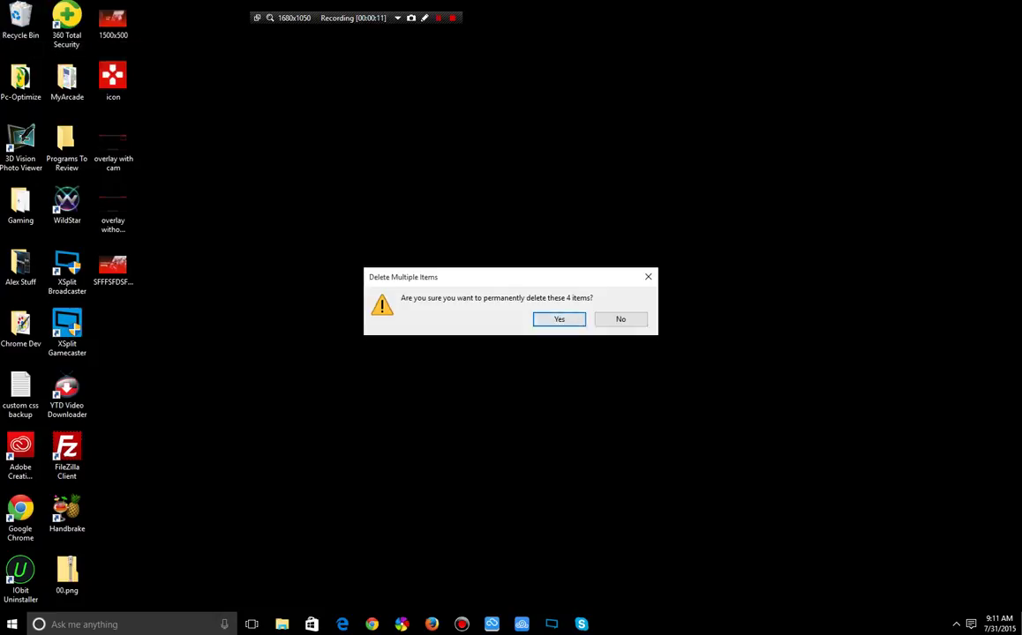
key(Return)
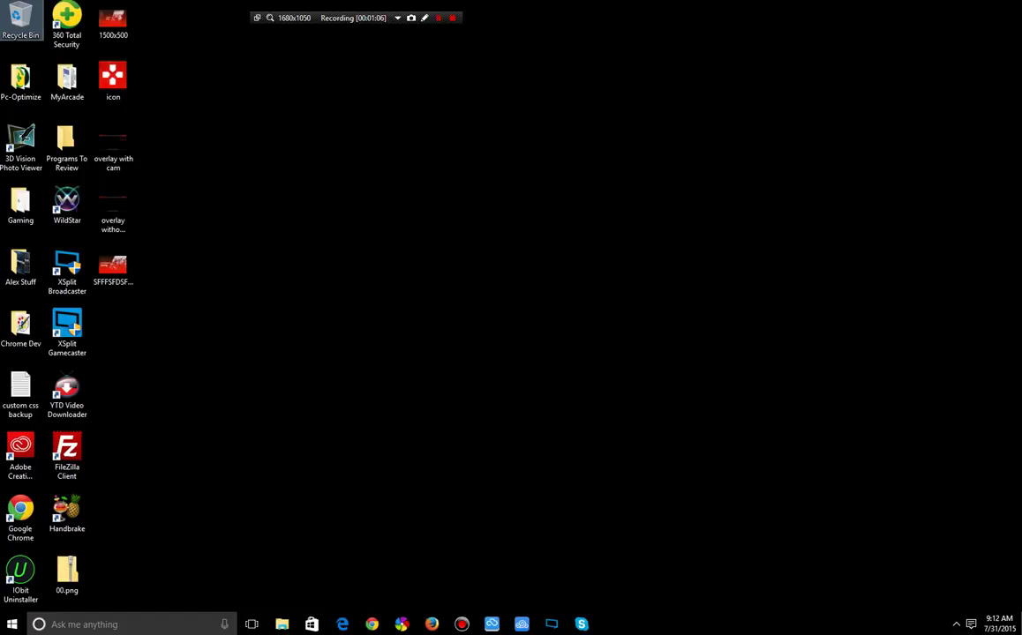
Open 360 Total Security from the hidden notification area programs.
click(955, 624)
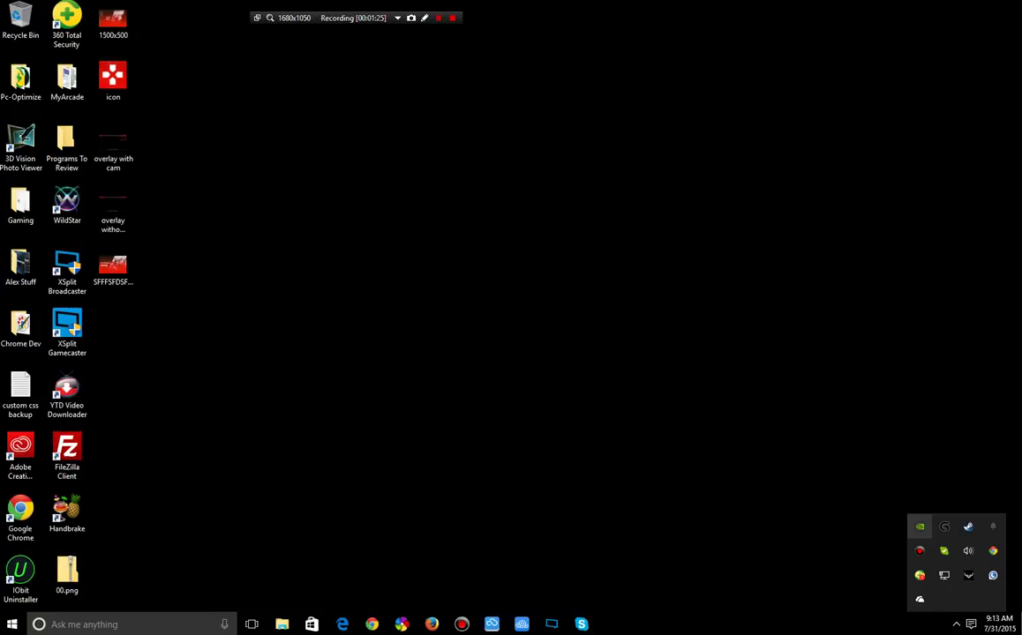
click(20, 19)
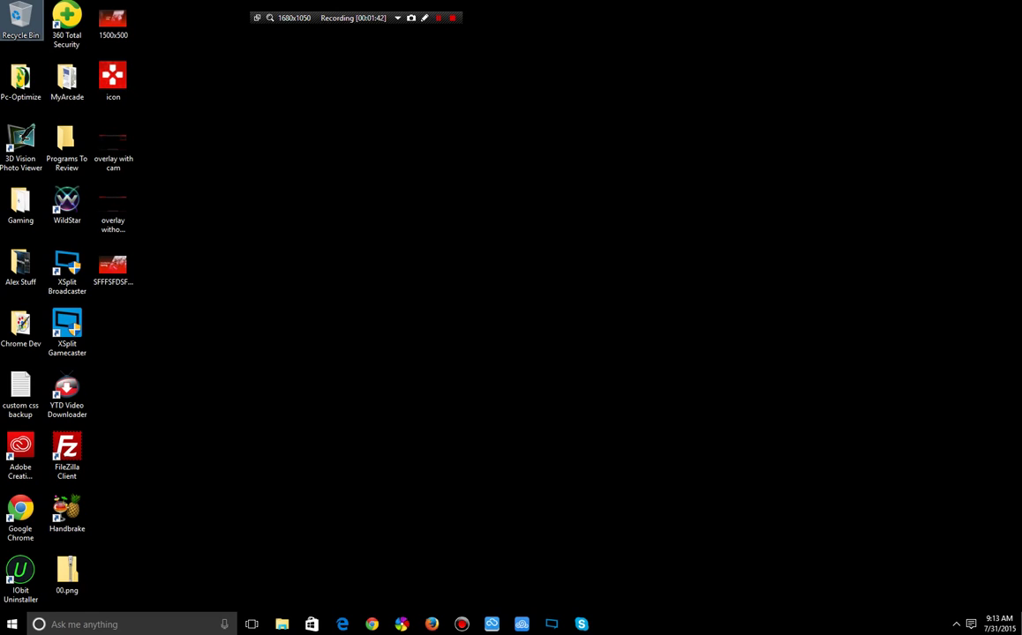
click(955, 624)
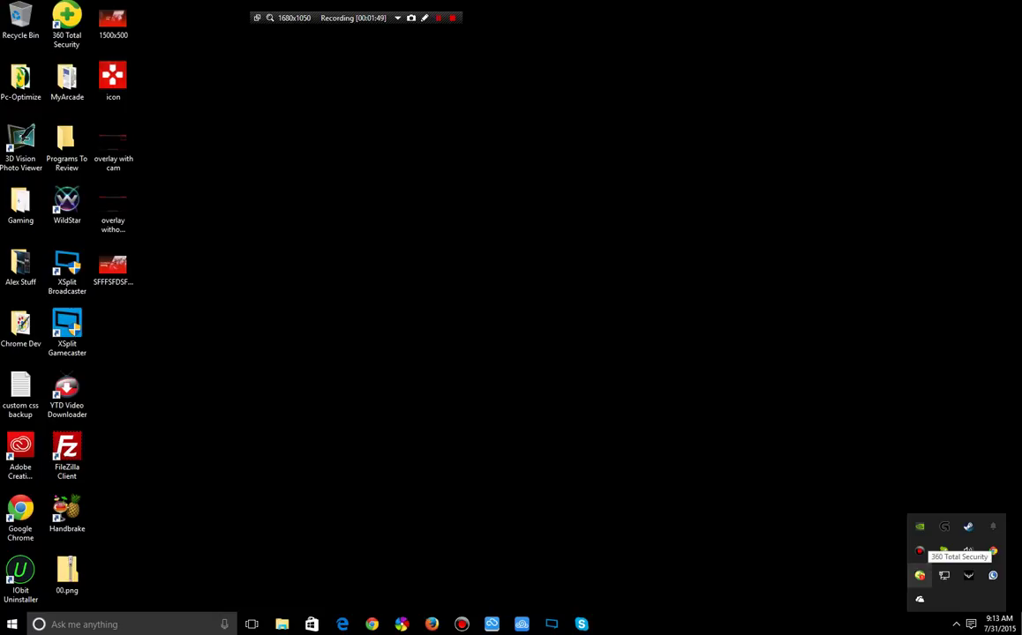
click(919, 575)
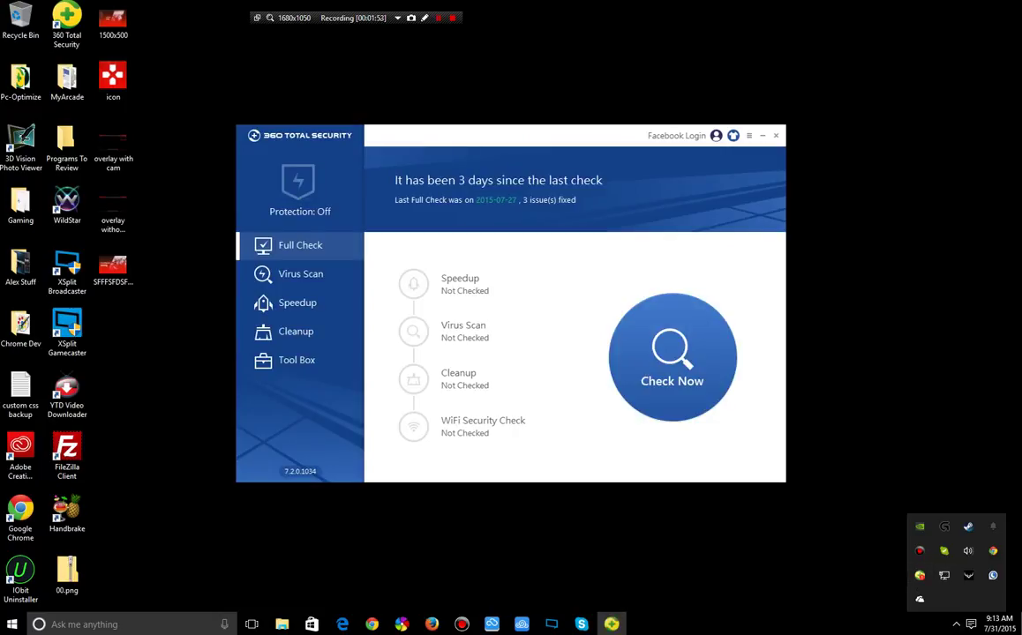
Search the computer for "windows", open Windows Defender to check its status, and close its notice.
click(128, 624)
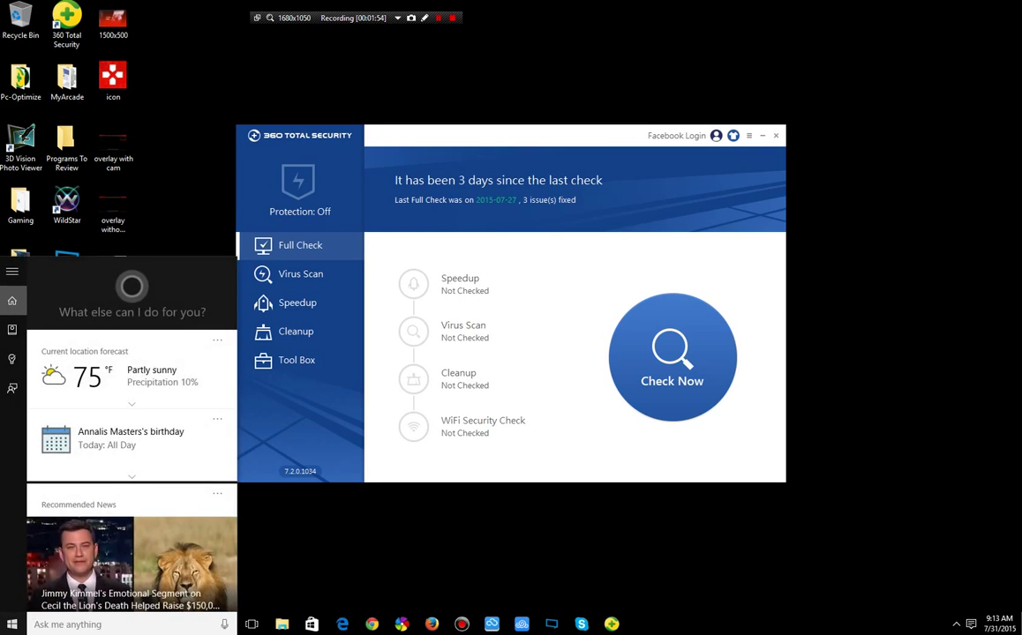
key(super)
text(window)
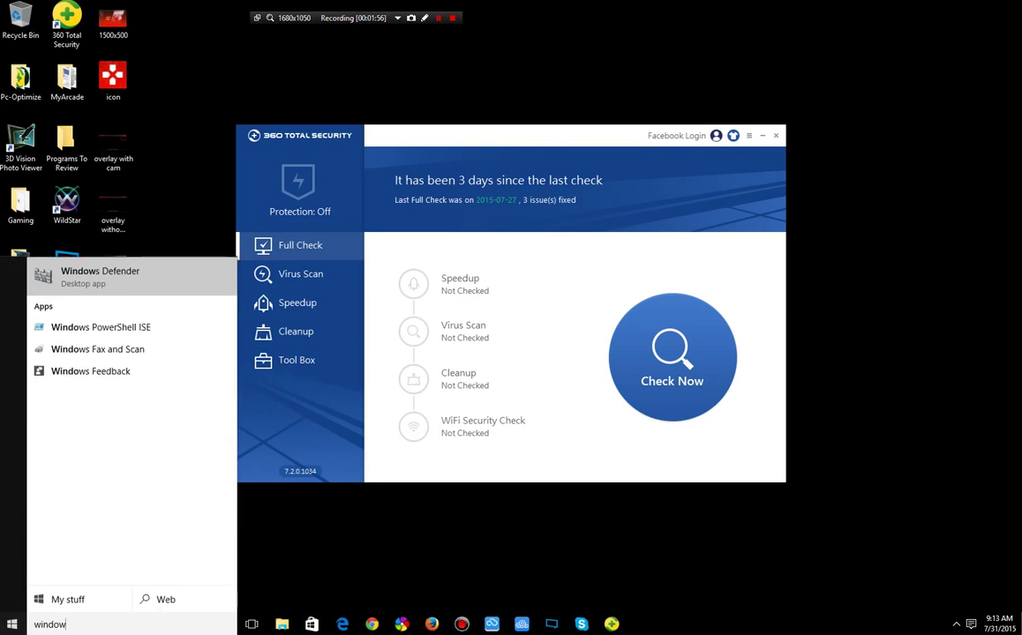
text(s)
key(Return)
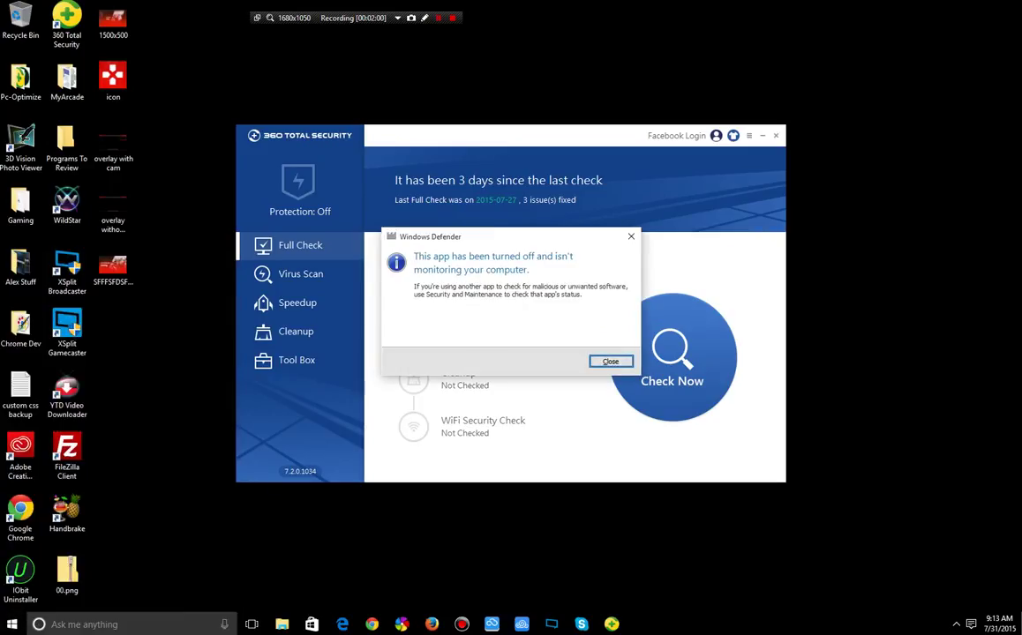
key(Return)
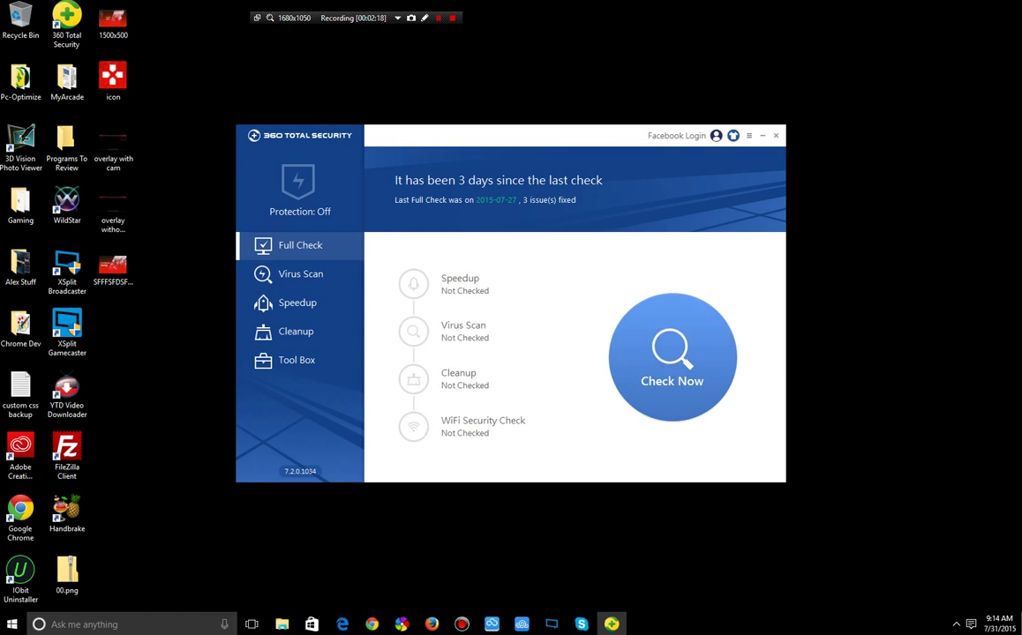
Open the Cleanup section and examine the file categories covered by Junk Cleanup.
click(296, 332)
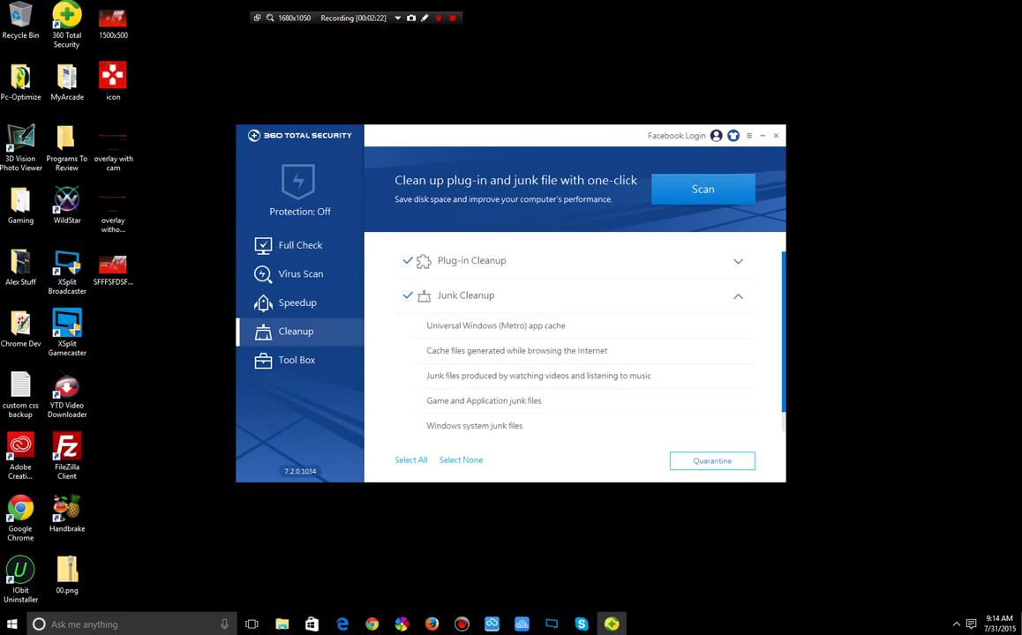
click(738, 296)
click(737, 296)
scroll(573, 344, down, 1)
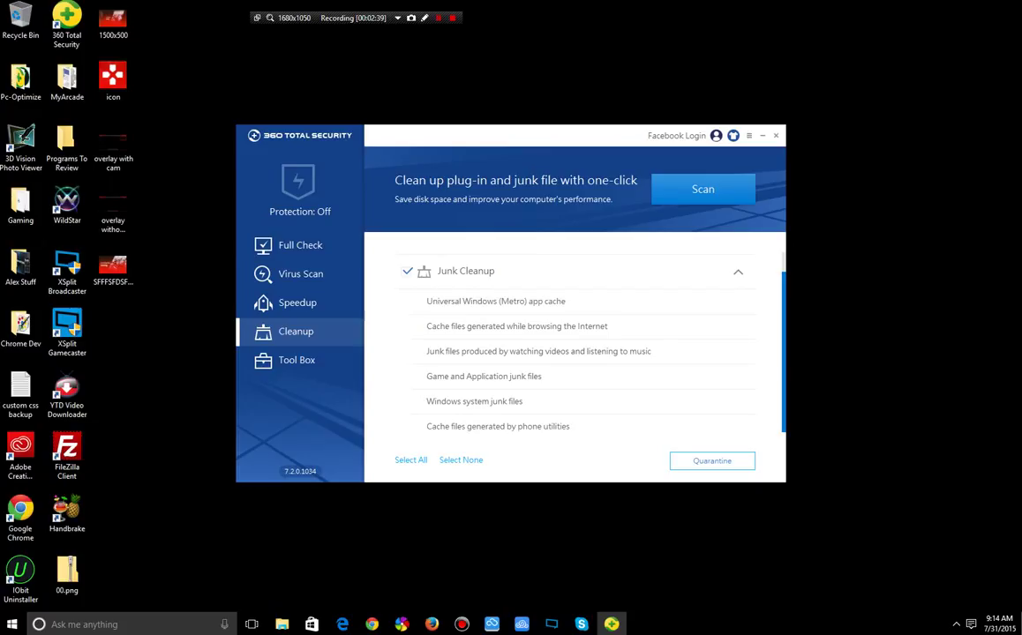
Examine the startup items, scheduled tasks and services in Speedup's Manual optimization list.
click(298, 302)
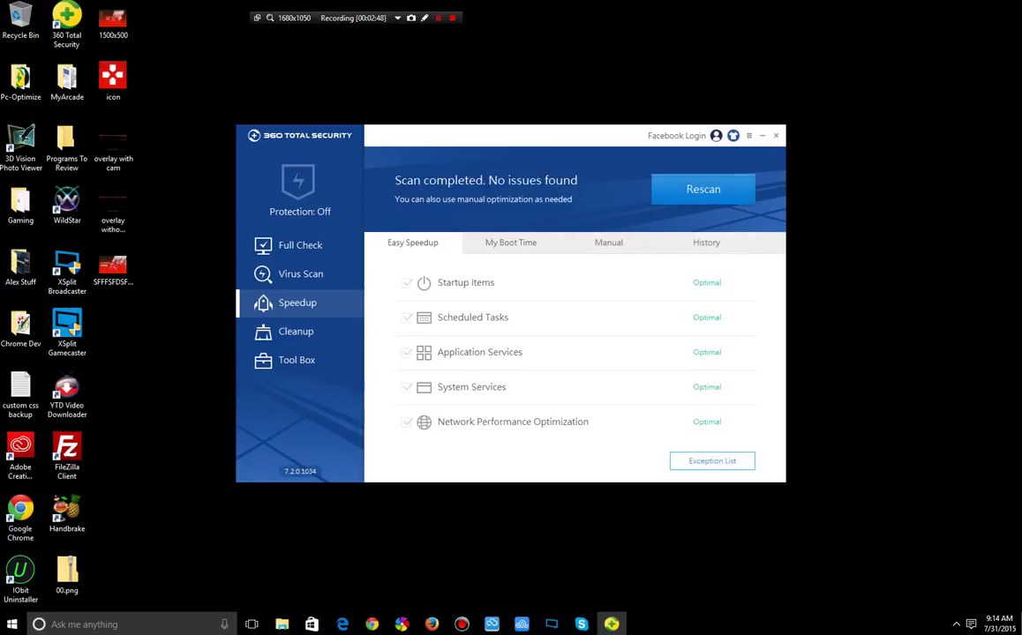
click(608, 242)
scroll(573, 362, down, 1)
scroll(573, 371, down, 3)
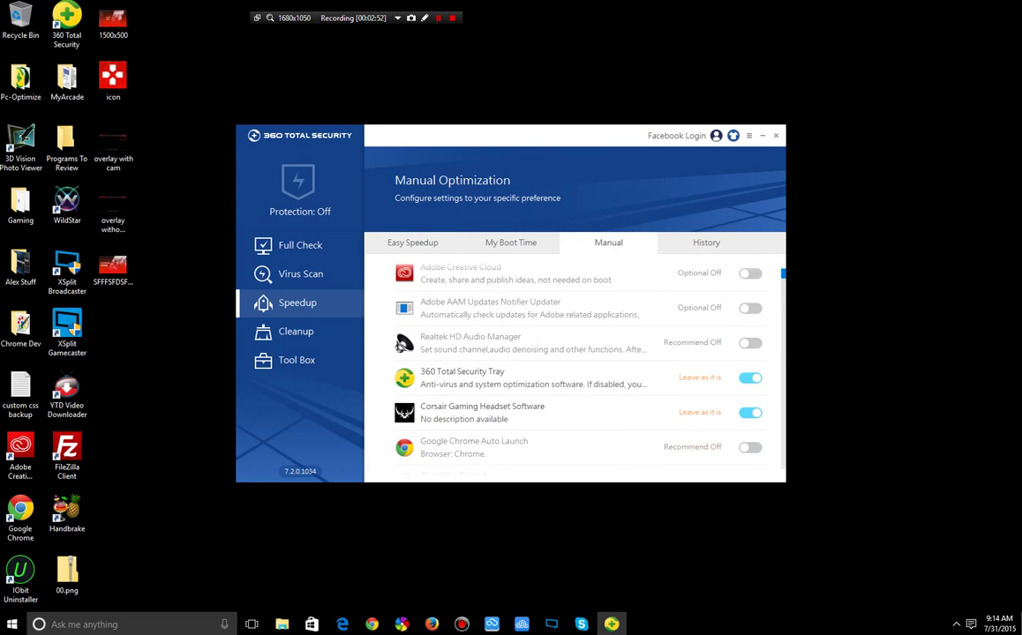
scroll(573, 370, down, 1)
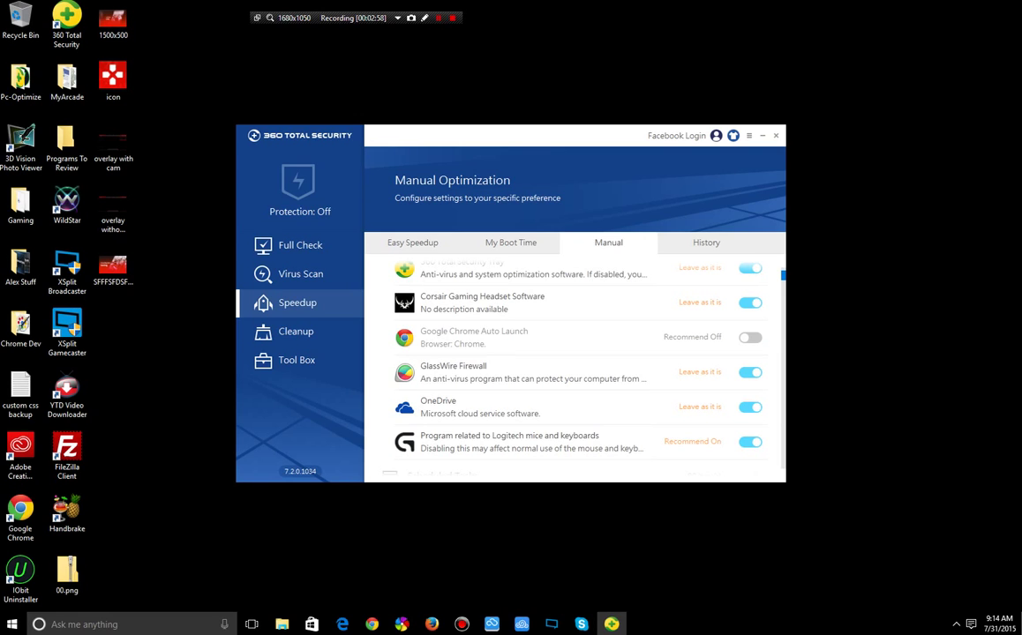
scroll(573, 370, down, 8)
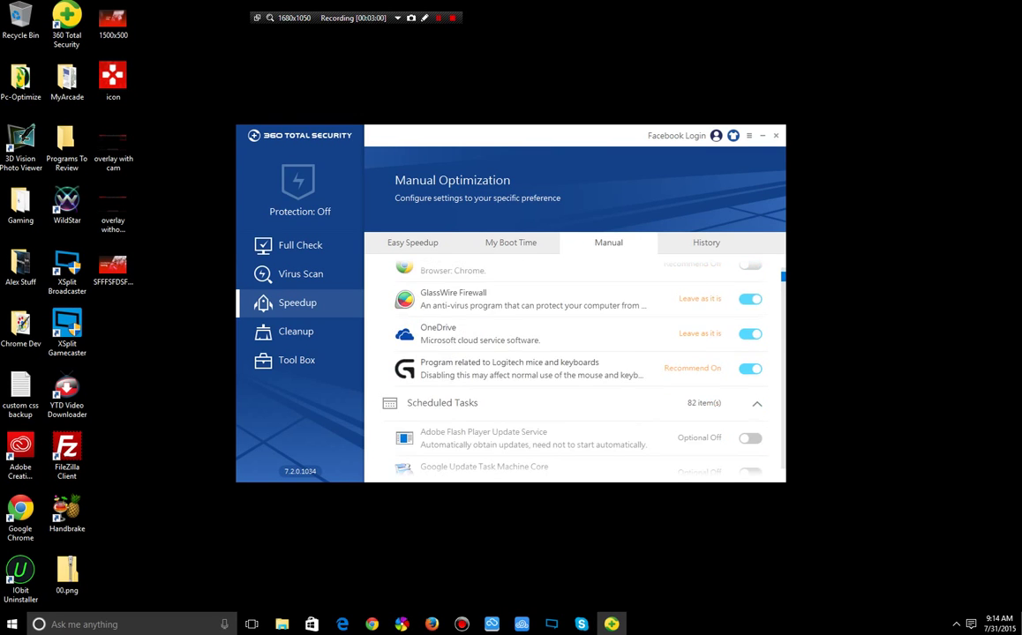
scroll(573, 371, down, 6)
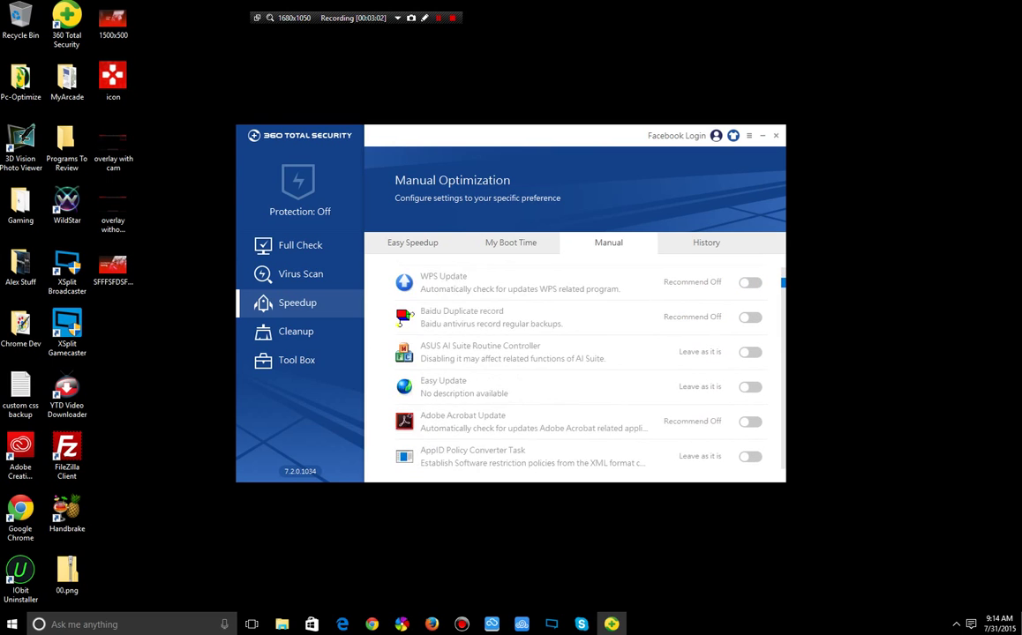
scroll(574, 371, down, 10)
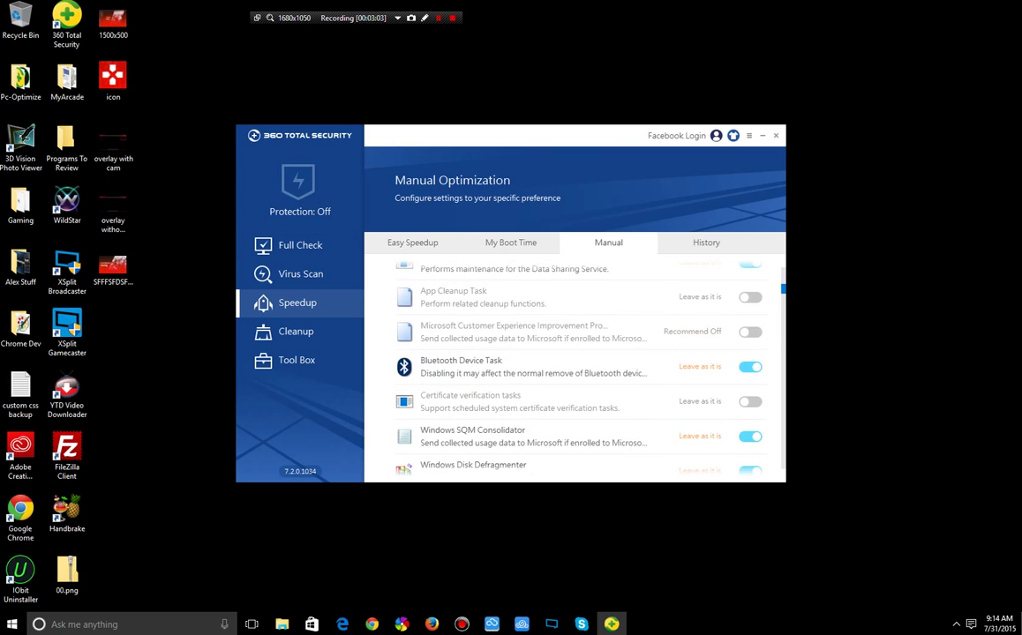
scroll(573, 371, down, 10)
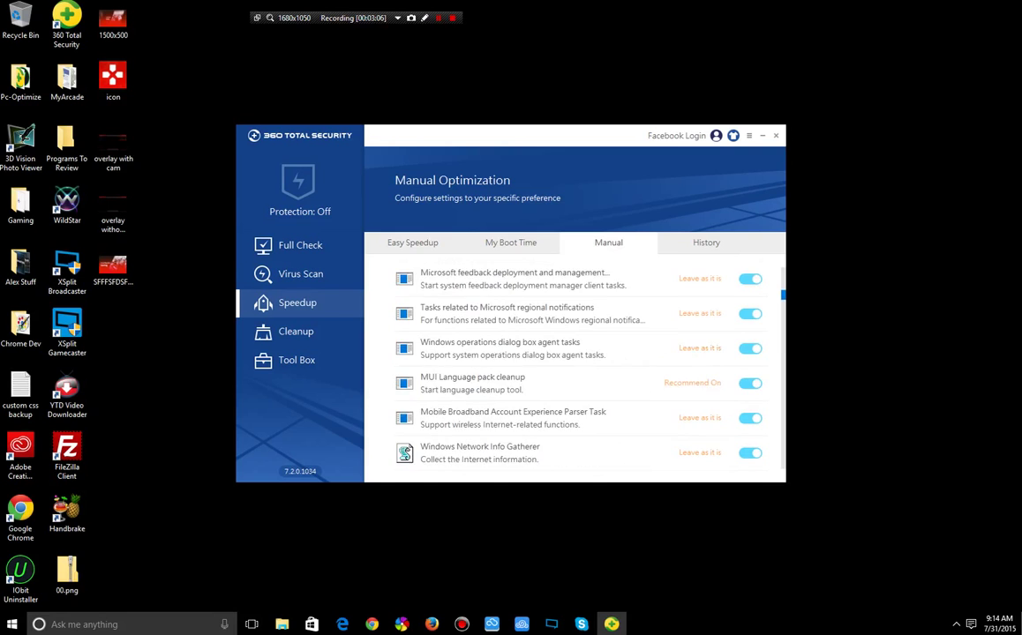
scroll(573, 370, down, 10)
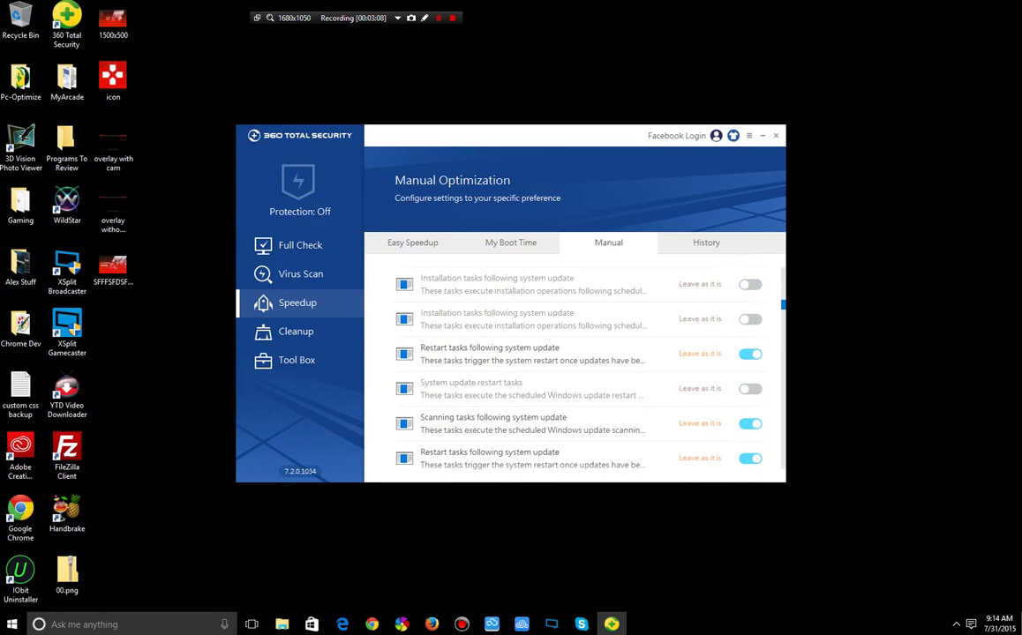
scroll(573, 371, up, 7)
scroll(573, 371, up, 1)
scroll(574, 371, down, 10)
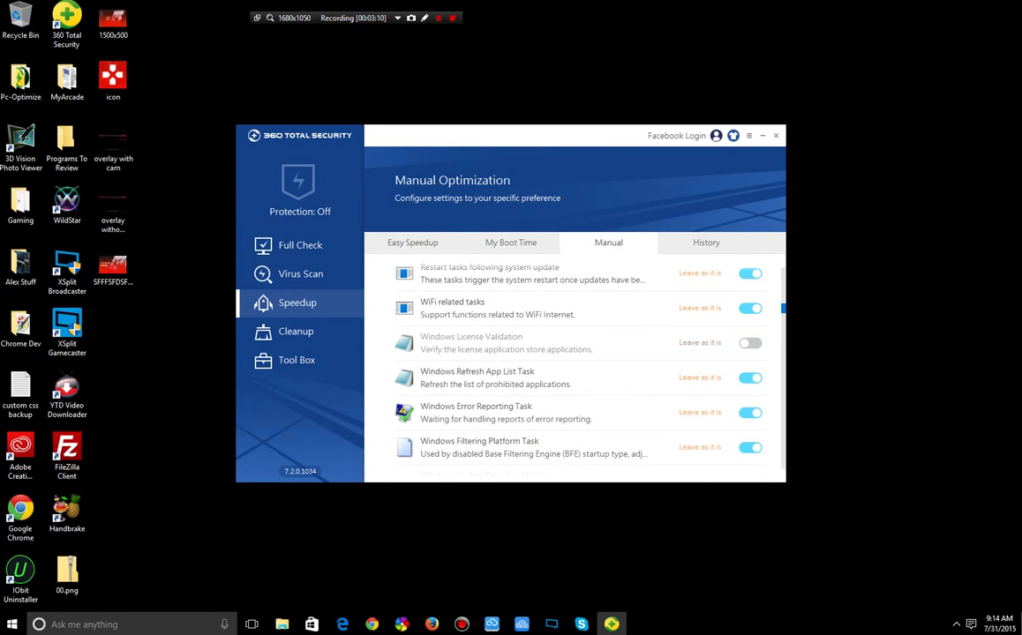
scroll(574, 370, up, 2)
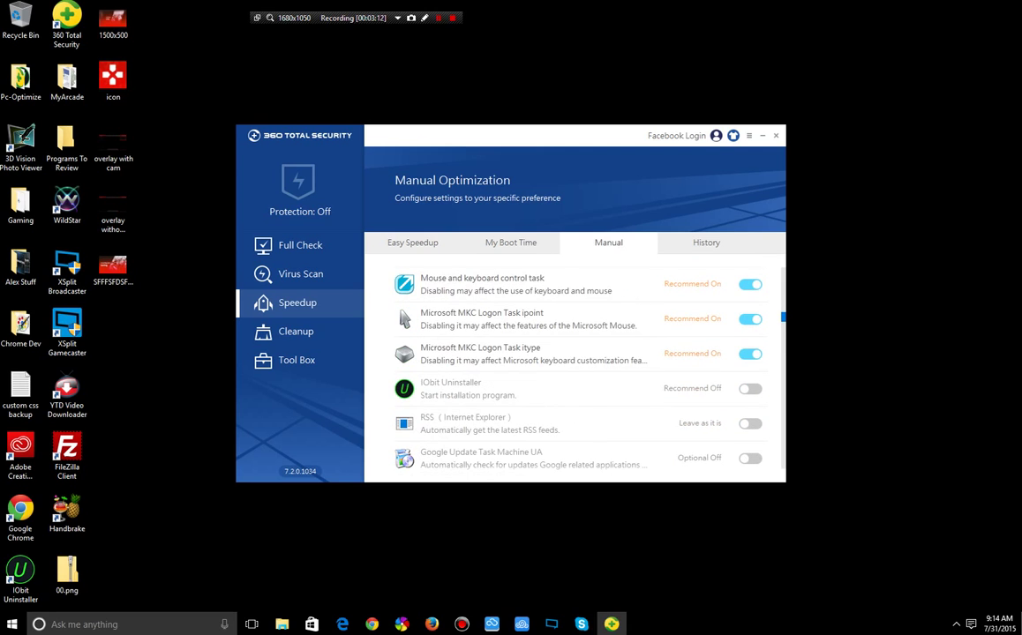
scroll(573, 370, down, 4)
scroll(574, 371, down, 3)
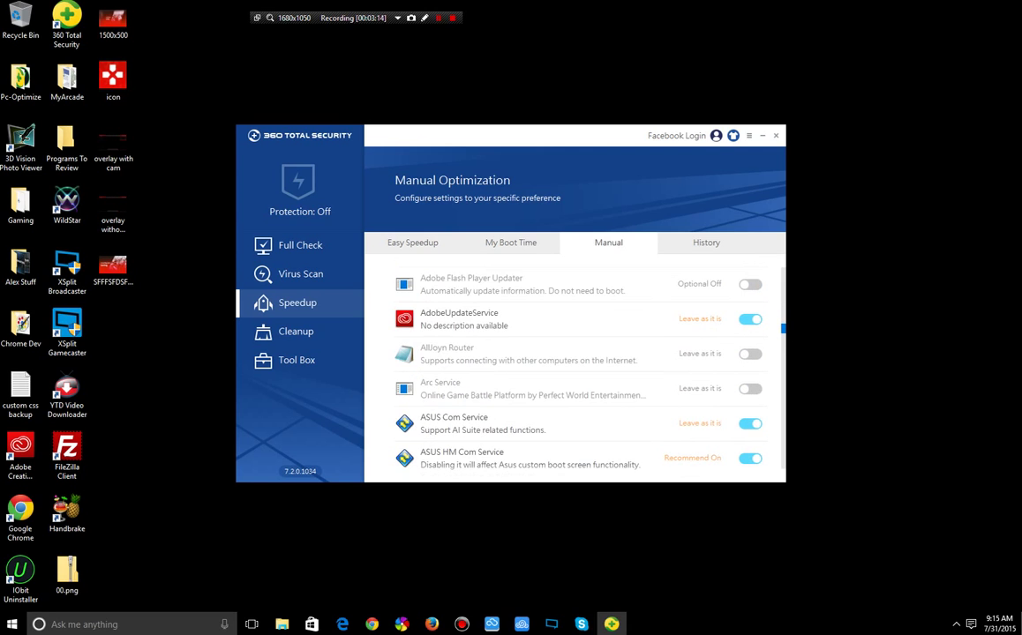
scroll(573, 370, down, 2)
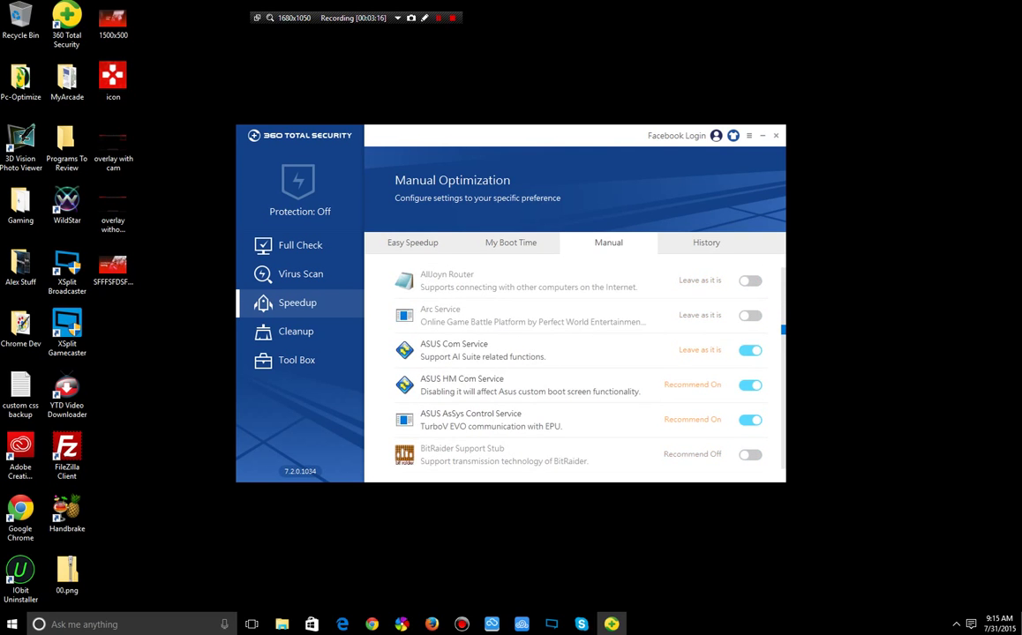
scroll(573, 371, down, 6)
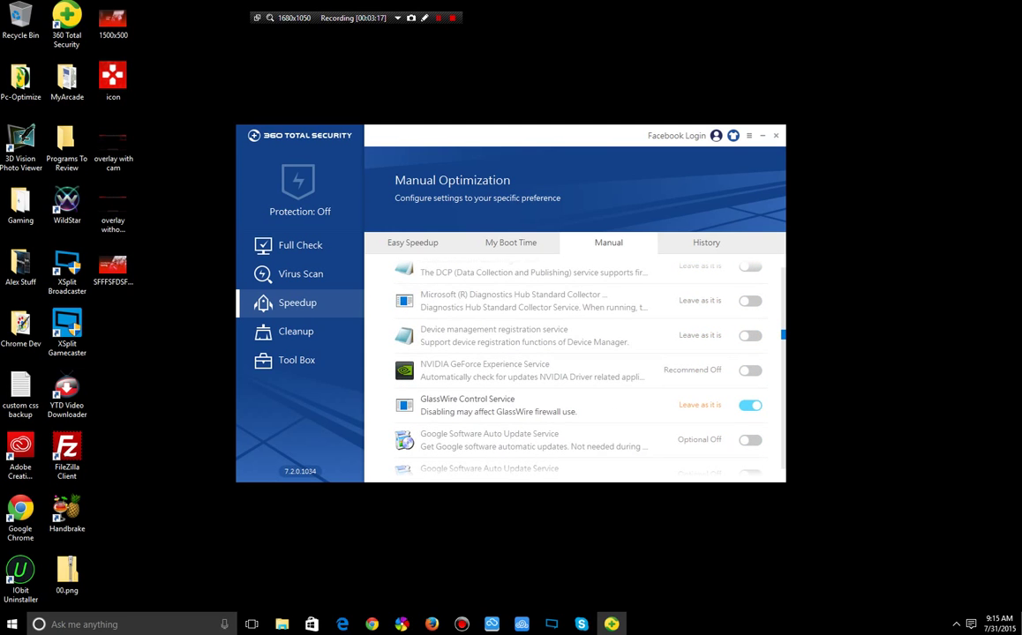
scroll(573, 371, down, 10)
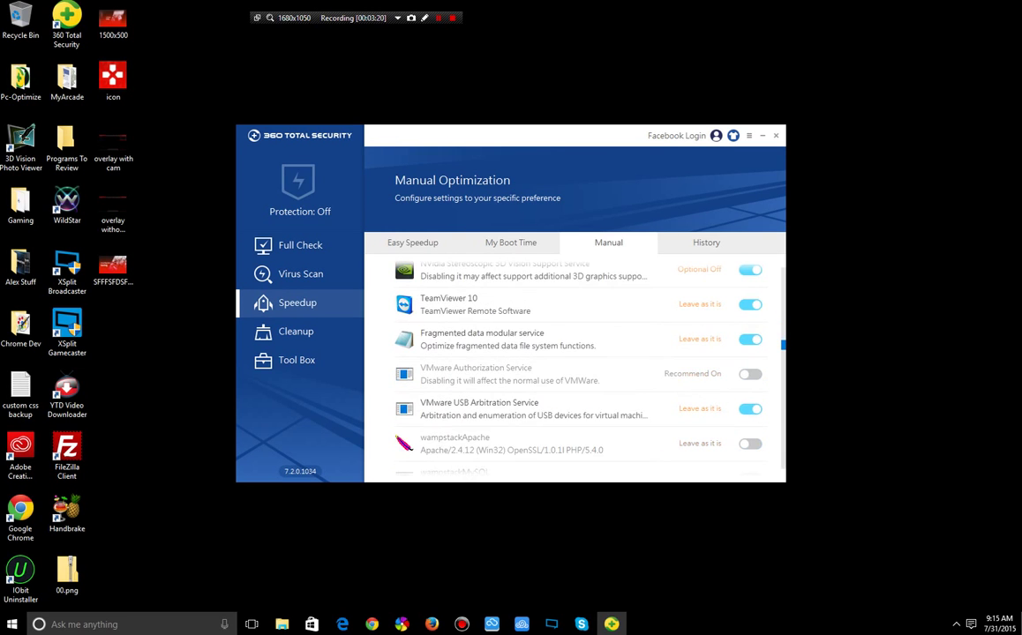